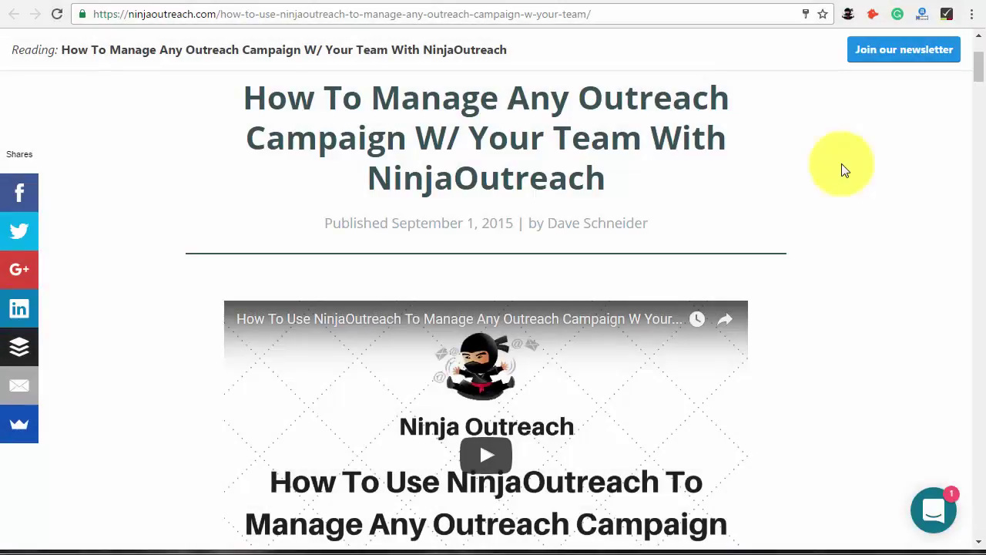
- Read through the article on managing outreach campaigns with a team, down to its Relationship Status section
{"action": "scroll", "coordinate": [844, 169], "scroll_direction": "down", "scroll_amount": 5}
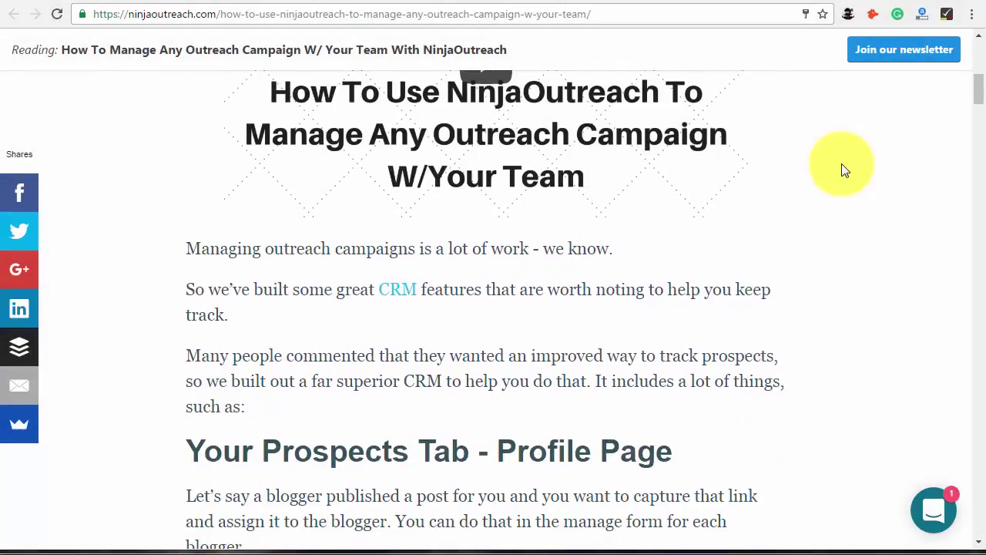
{"action": "scroll", "coordinate": [843, 170], "scroll_direction": "down", "scroll_amount": 5}
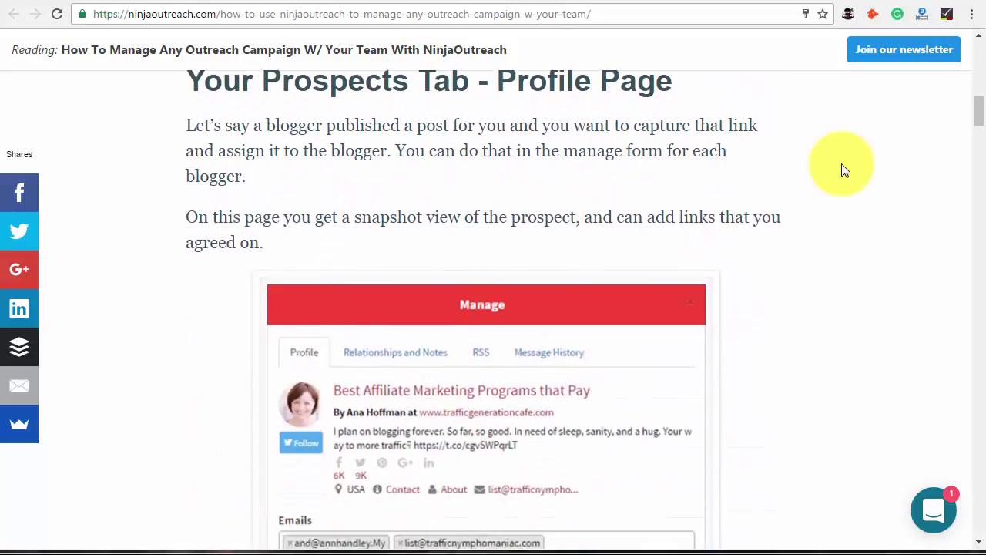
{"action": "scroll", "coordinate": [843, 170], "scroll_direction": "down", "scroll_amount": 6}
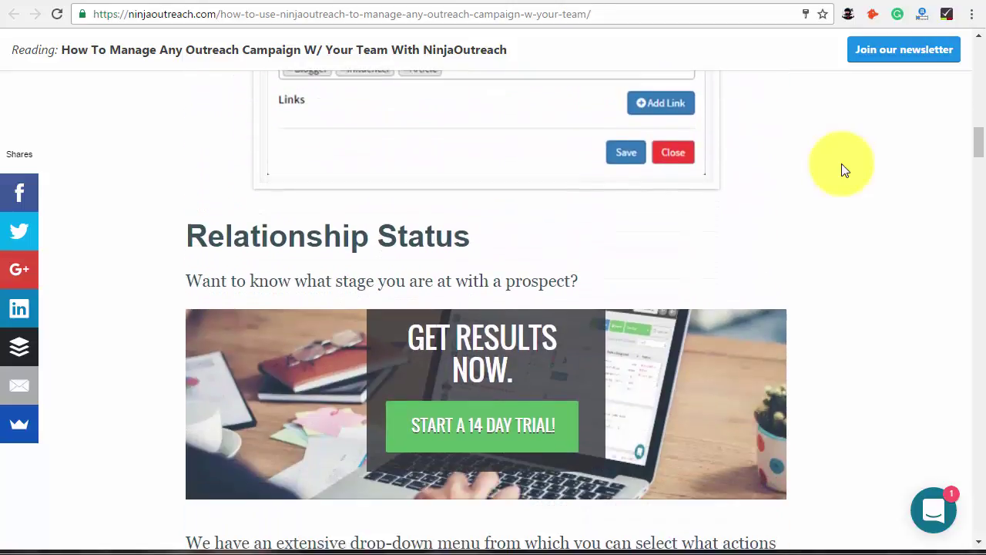
{"action": "scroll", "coordinate": [843, 170], "scroll_direction": "down", "scroll_amount": 6}
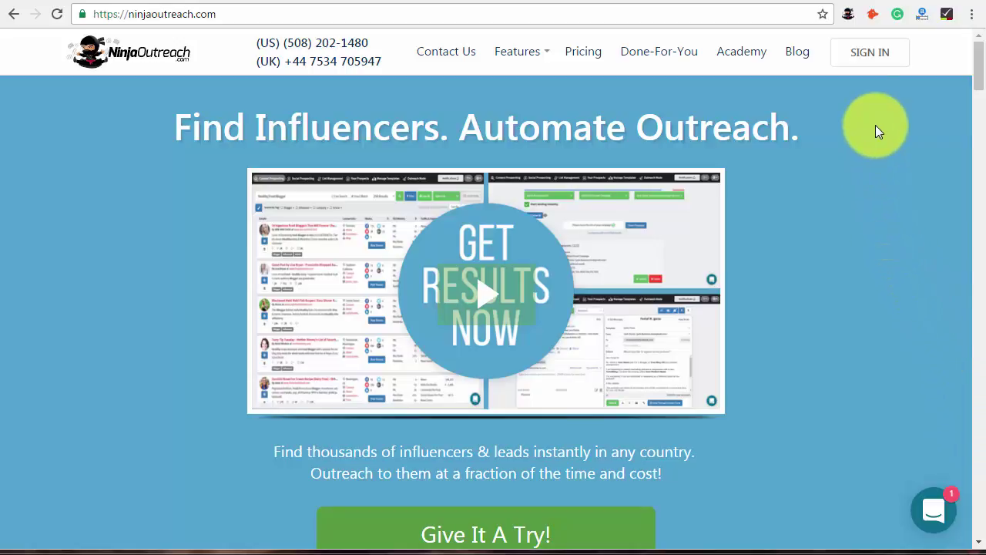
- Sign in to the NinjaOutreach app and open the Marketing Podcasts list of prospects
{"action": "left_click", "coordinate": [874, 60]}
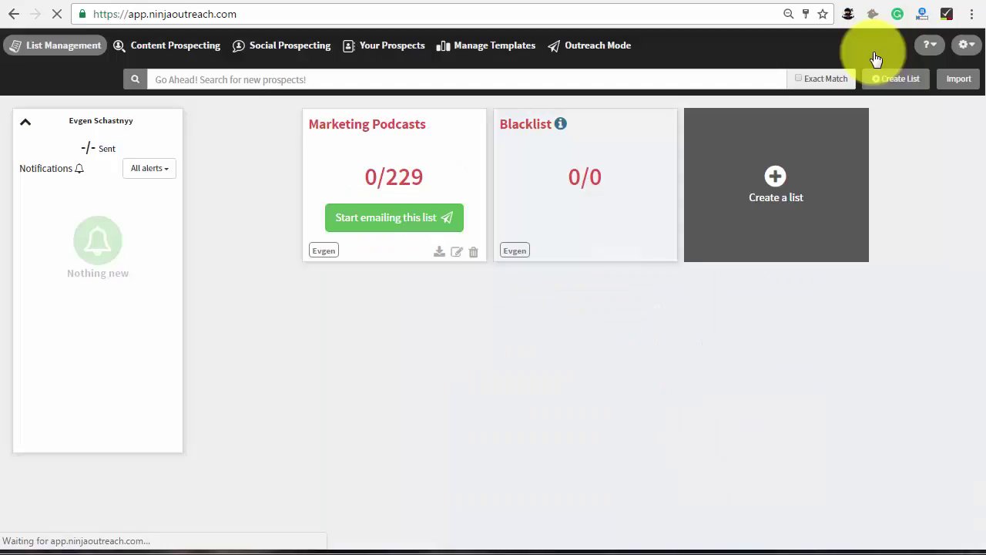
{"action": "left_click", "coordinate": [393, 133]}
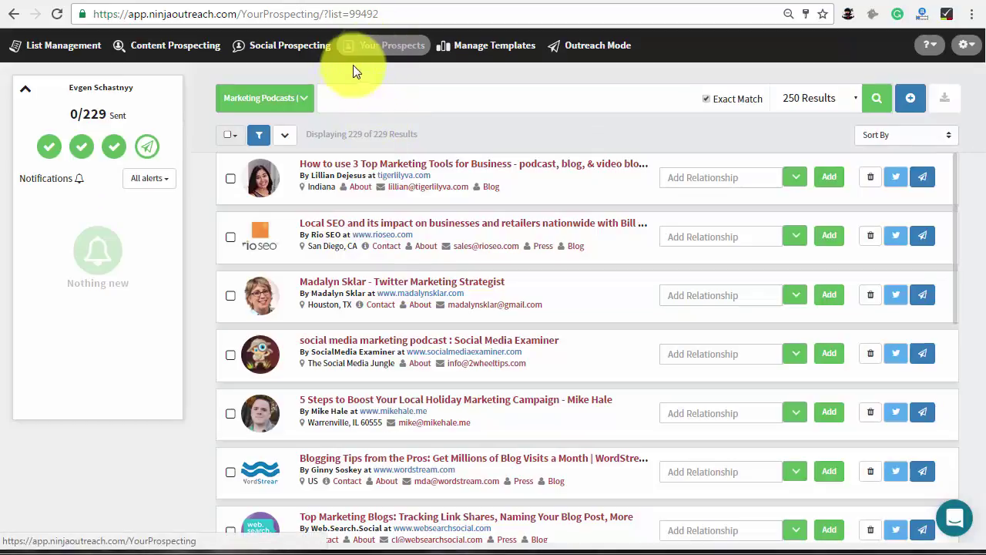
{"action": "left_click", "coordinate": [305, 100]}
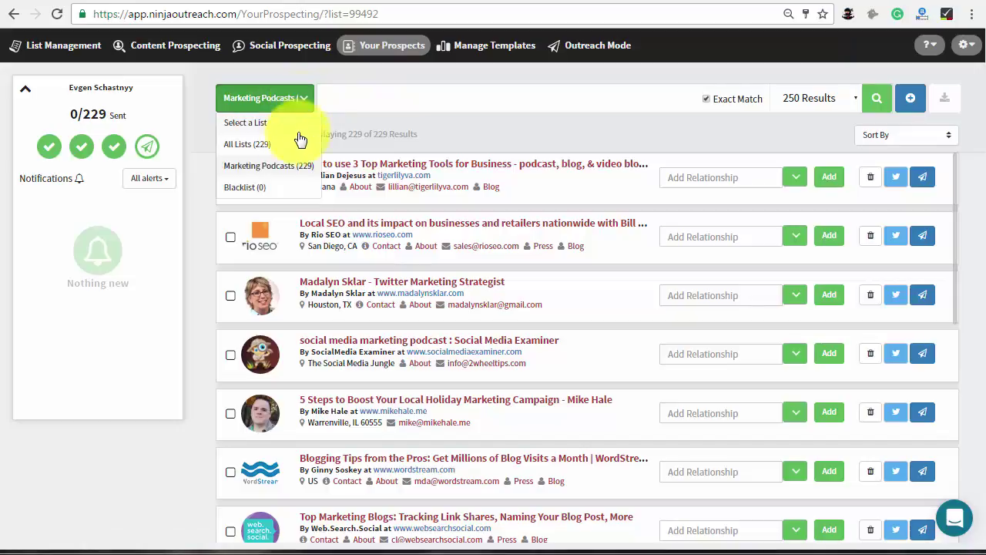
{"action": "left_click", "coordinate": [294, 165]}
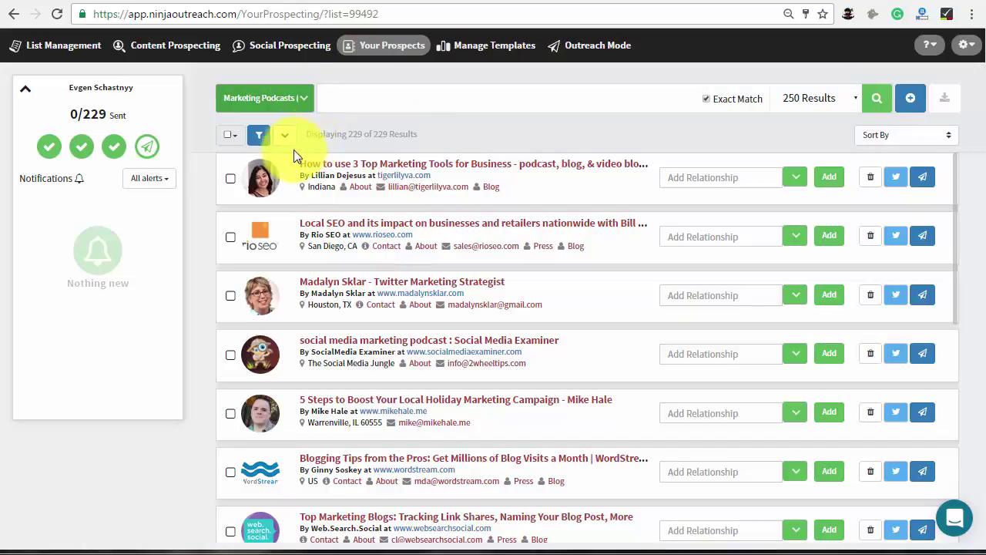
{"action": "left_click", "coordinate": [261, 178]}
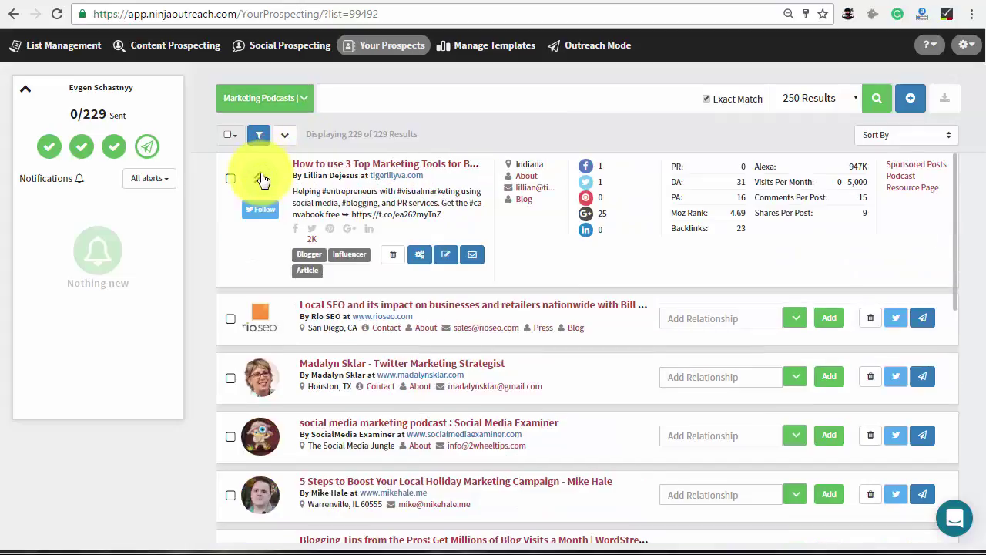
{"action": "left_click", "coordinate": [422, 256]}
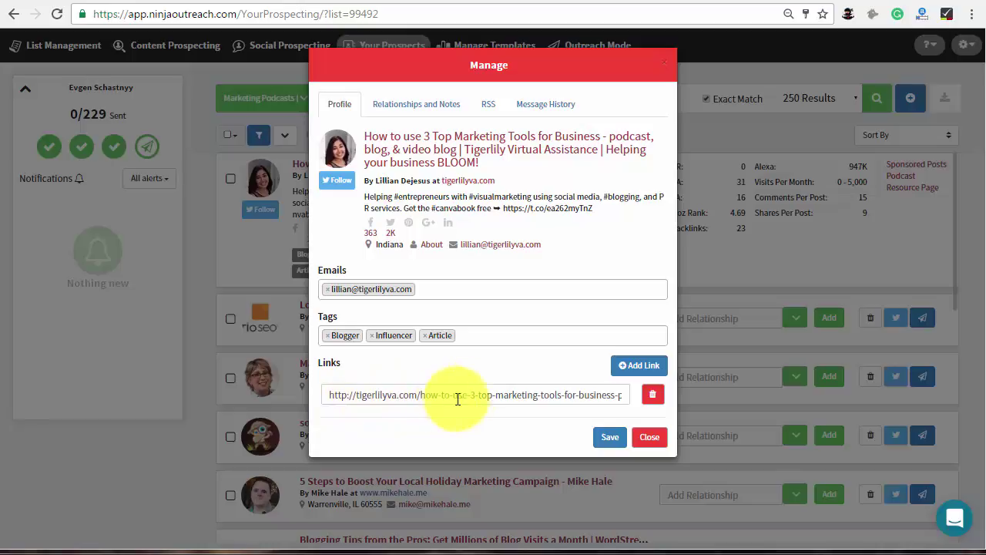
{"action": "left_click", "coordinate": [635, 372]}
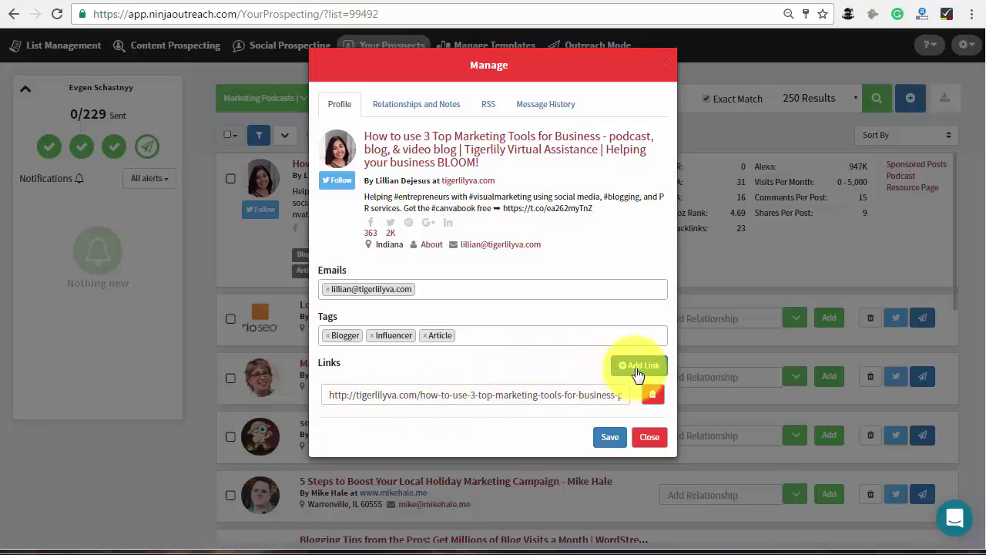
{"action": "left_click", "coordinate": [547, 393]}
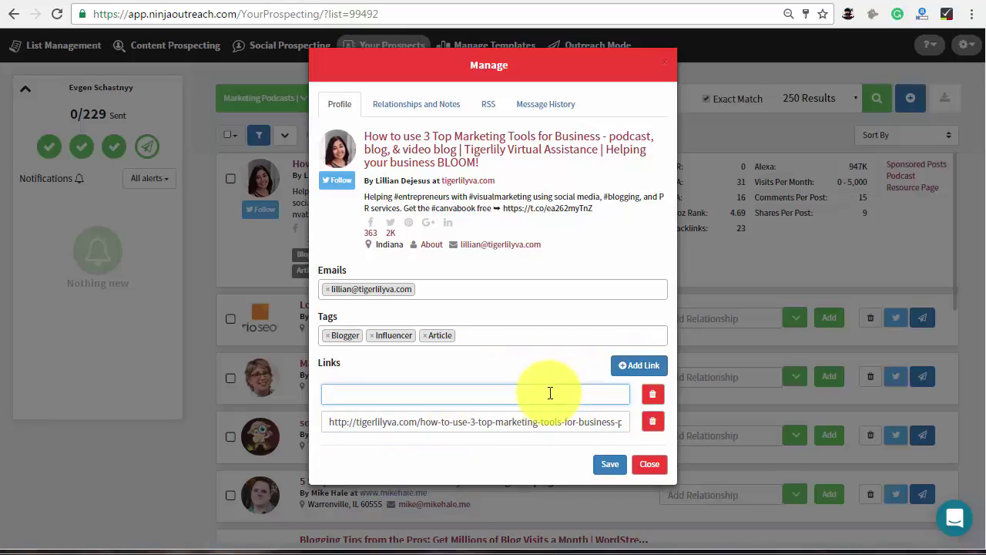
{"action": "type", "text": "http://example.com/a-link-to-your-article-on-a-blogger-website"}
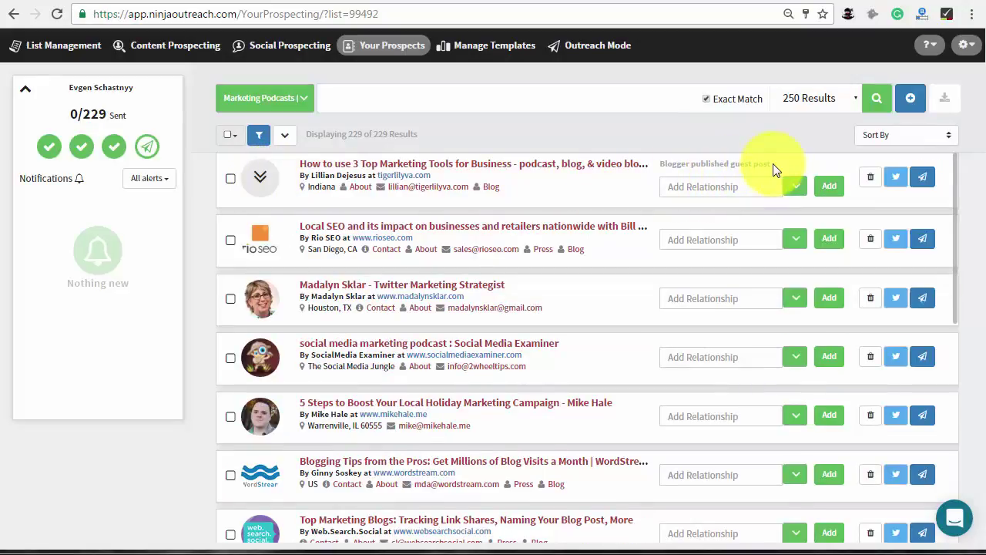
- Add the relationship "Blogger agreed to product review" to the tigerlilyva.com prospect and close its management form
{"action": "left_click", "coordinate": [268, 180]}
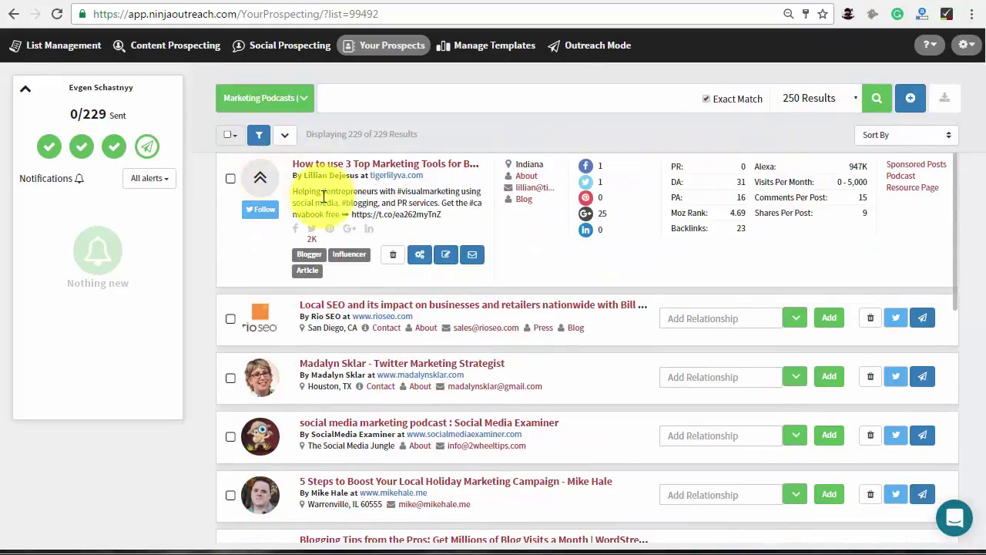
{"action": "left_click", "coordinate": [421, 256]}
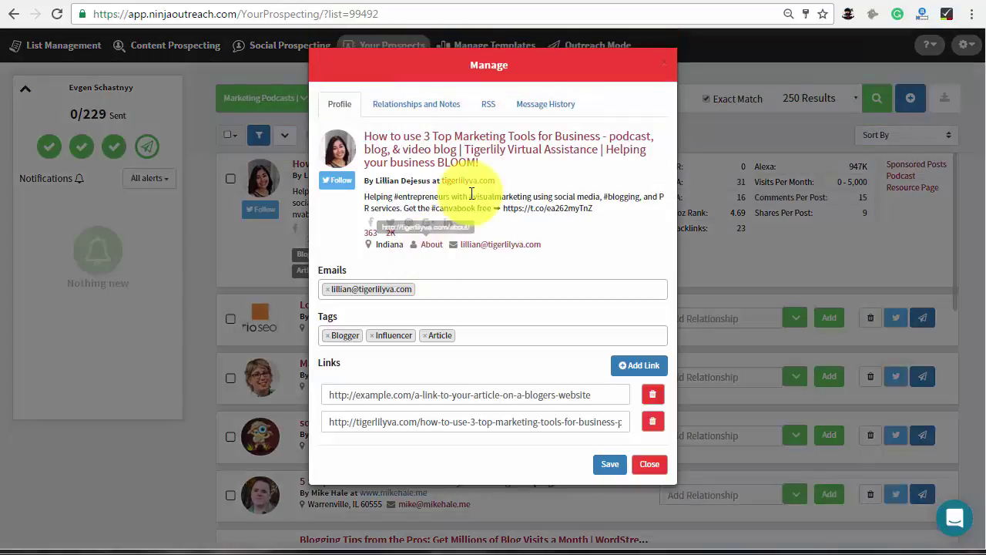
{"action": "left_click", "coordinate": [440, 104]}
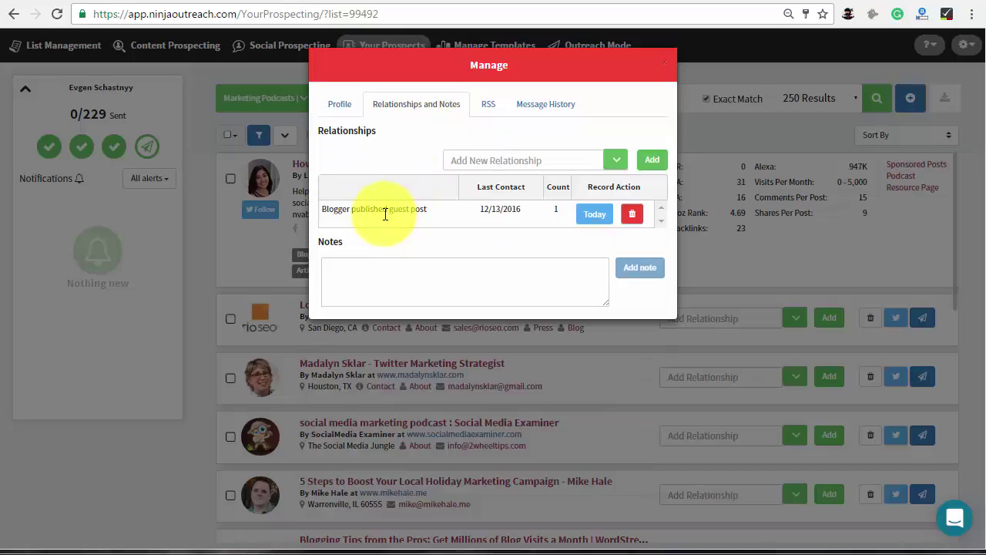
{"action": "left_click", "coordinate": [609, 165]}
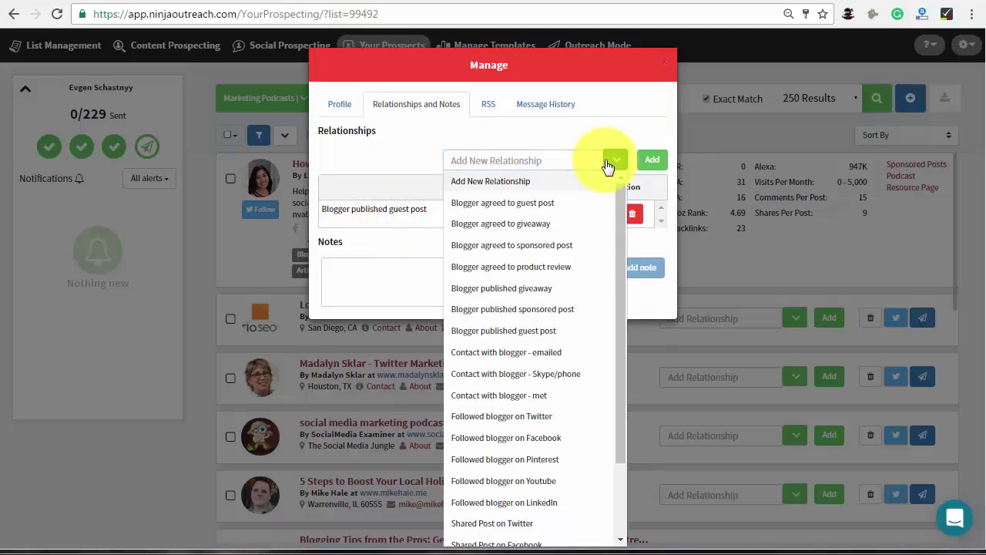
{"action": "left_click", "coordinate": [563, 274]}
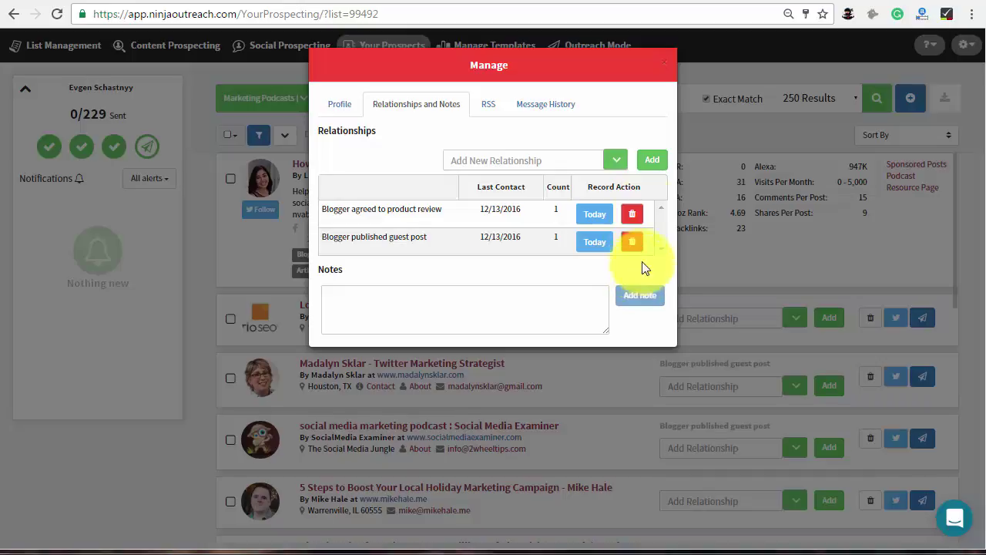
{"action": "left_click", "coordinate": [664, 60]}
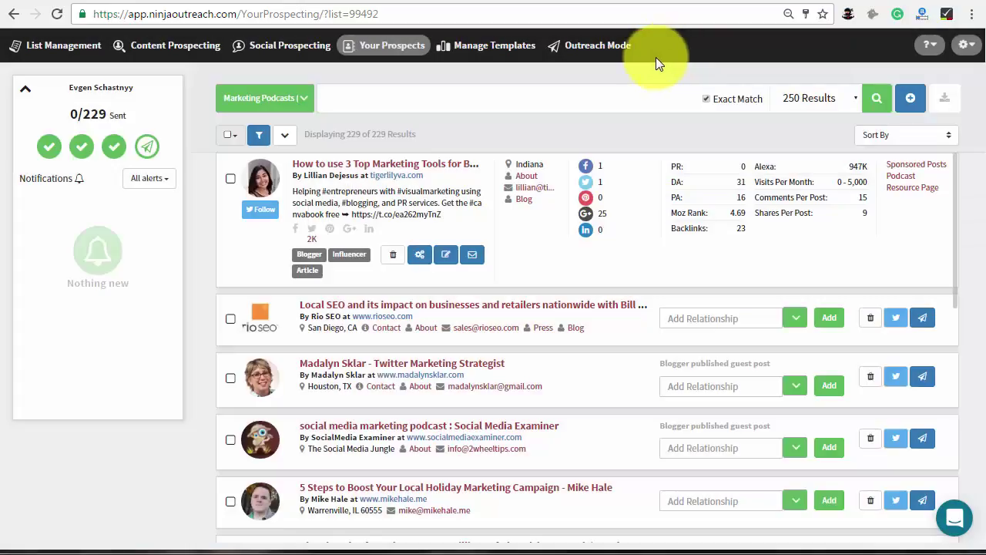
- Filter the Marketing Podcasts prospects by the relationship "Blogger published guest post" and collapse the filters
{"action": "left_click", "coordinate": [257, 133]}
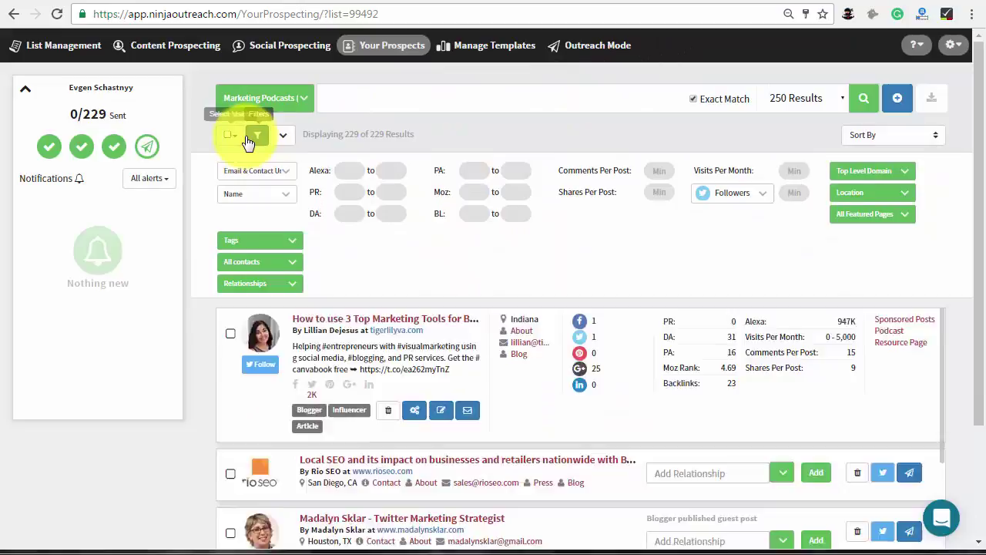
{"action": "left_click", "coordinate": [262, 286]}
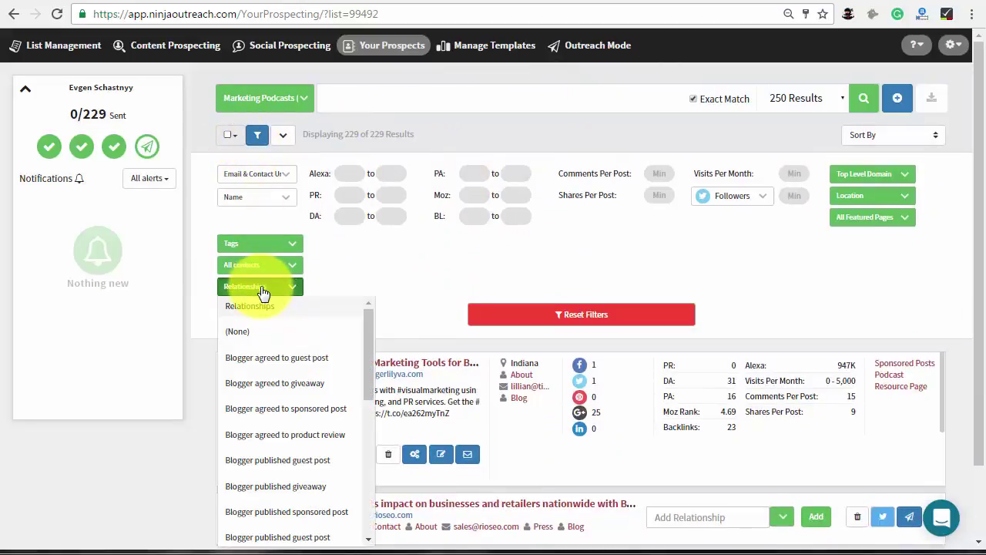
{"action": "left_click", "coordinate": [290, 468]}
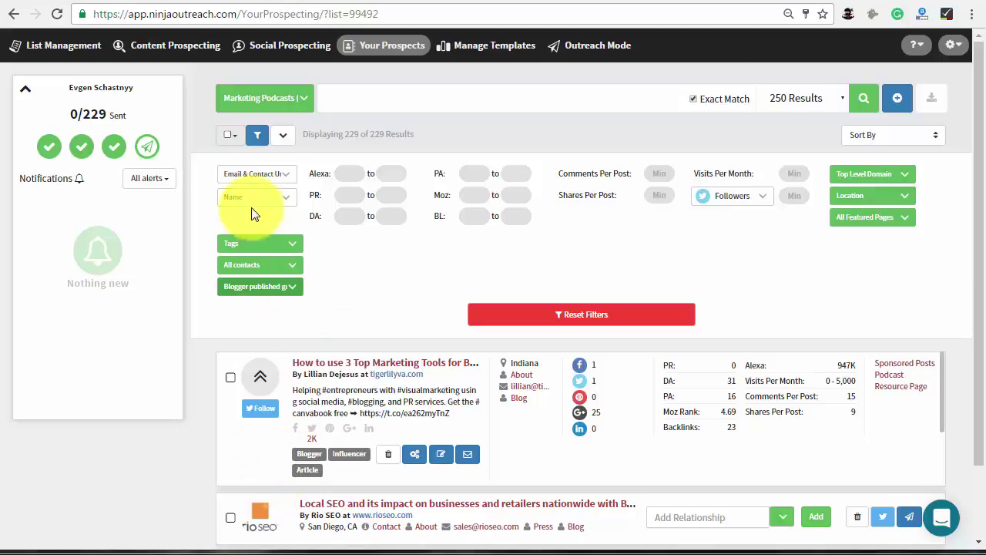
{"action": "left_click", "coordinate": [258, 136]}
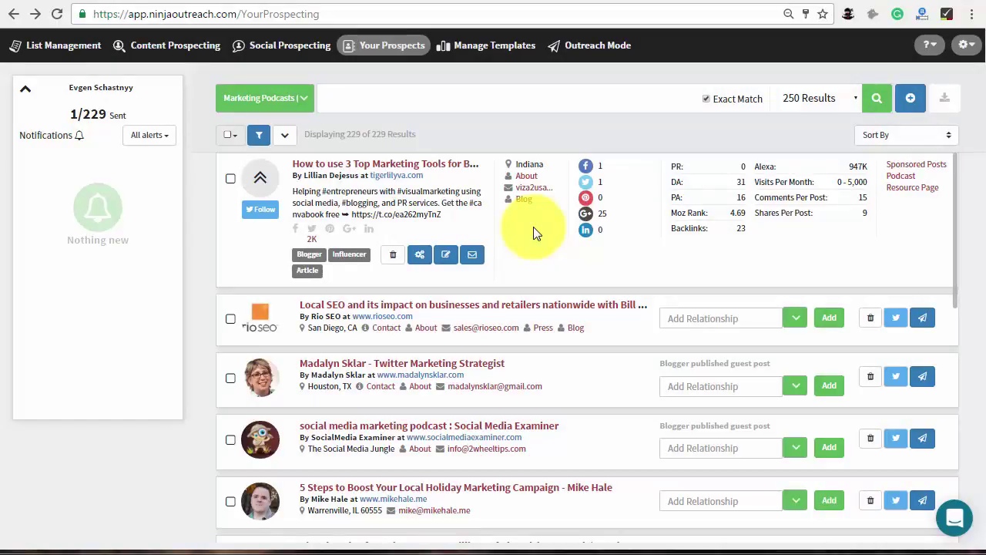
- Filter the prospects by contact status, first Email Sent and finally Email Not Sent
{"action": "left_click", "coordinate": [259, 134]}
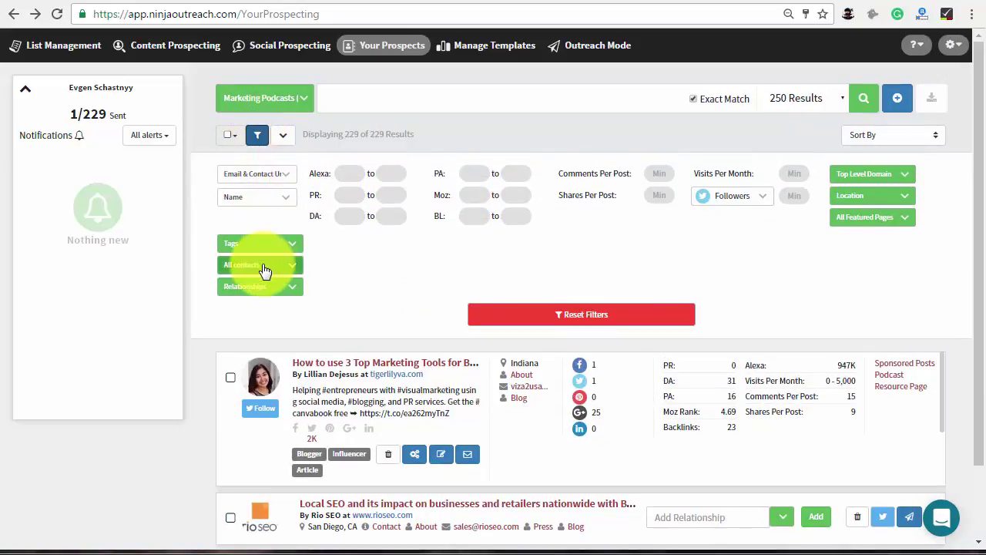
{"action": "left_click", "coordinate": [264, 266]}
{"action": "left_click", "coordinate": [262, 339]}
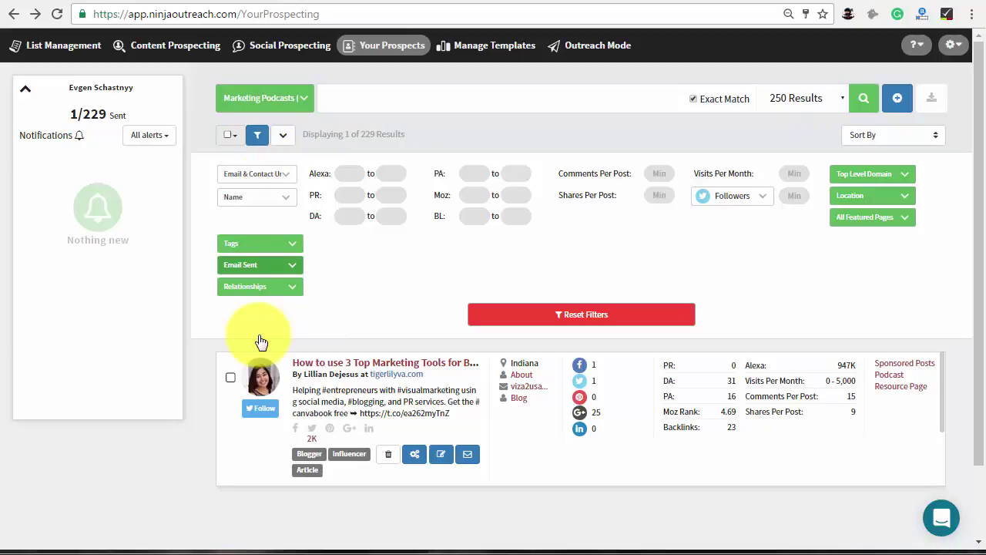
{"action": "left_click", "coordinate": [261, 266]}
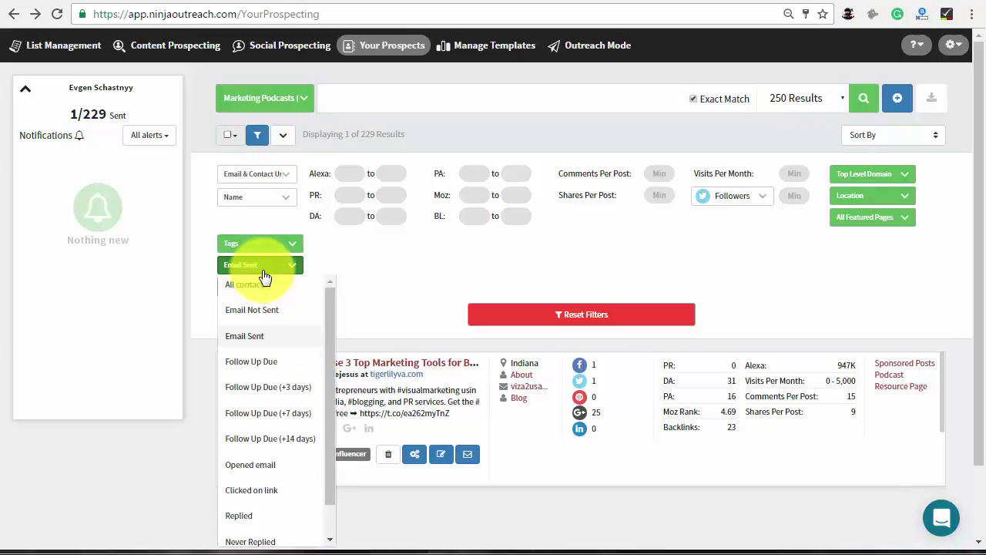
{"action": "left_click", "coordinate": [261, 309]}
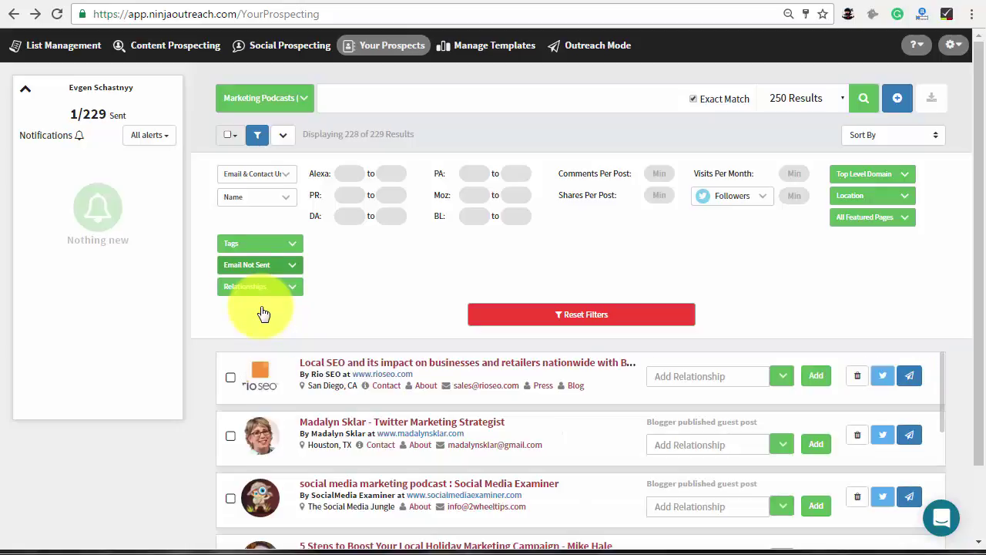
- Expand the Rio SEO prospect and check its message history in the management form, returning to its profile
{"action": "left_click", "coordinate": [249, 371]}
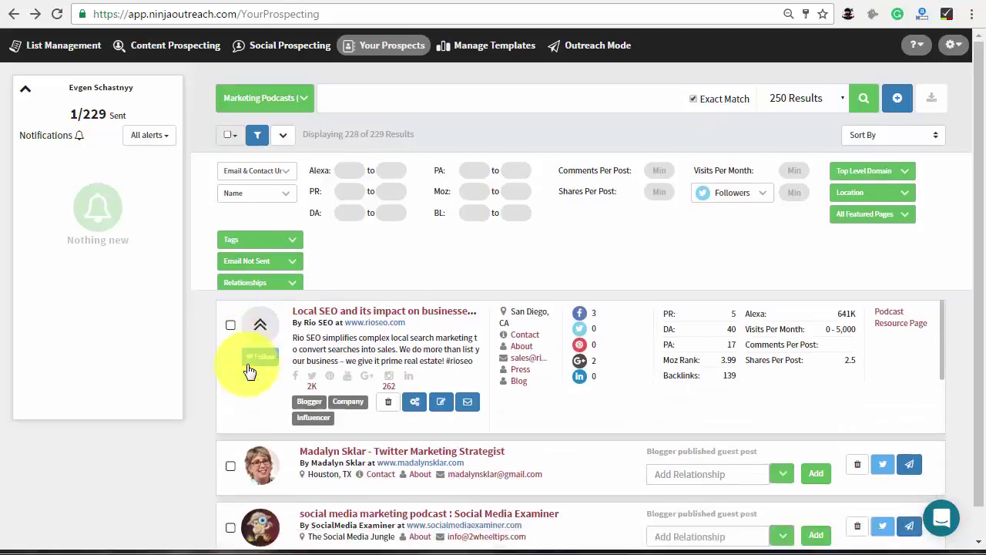
{"action": "scroll", "coordinate": [253, 359], "scroll_direction": "down", "scroll_amount": 2}
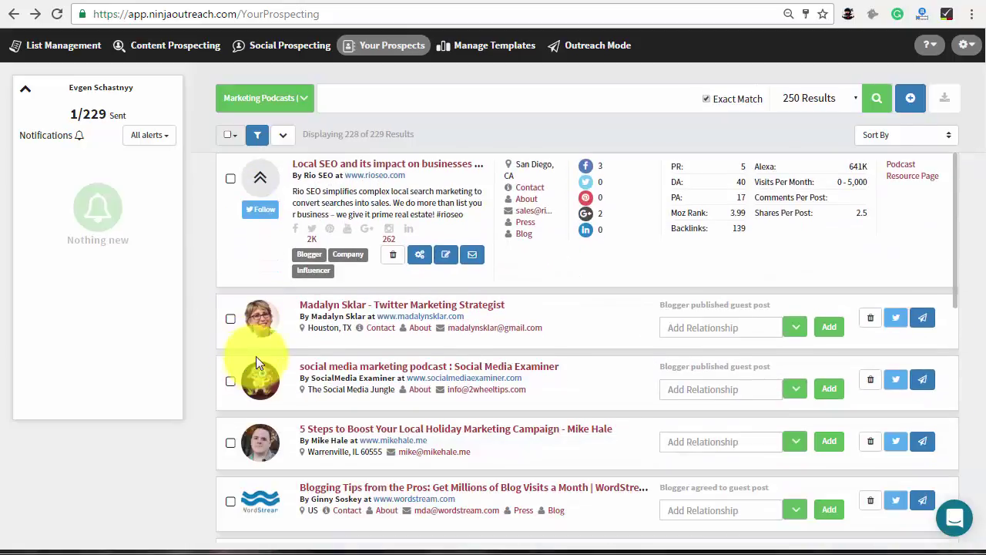
{"action": "left_click", "coordinate": [422, 252]}
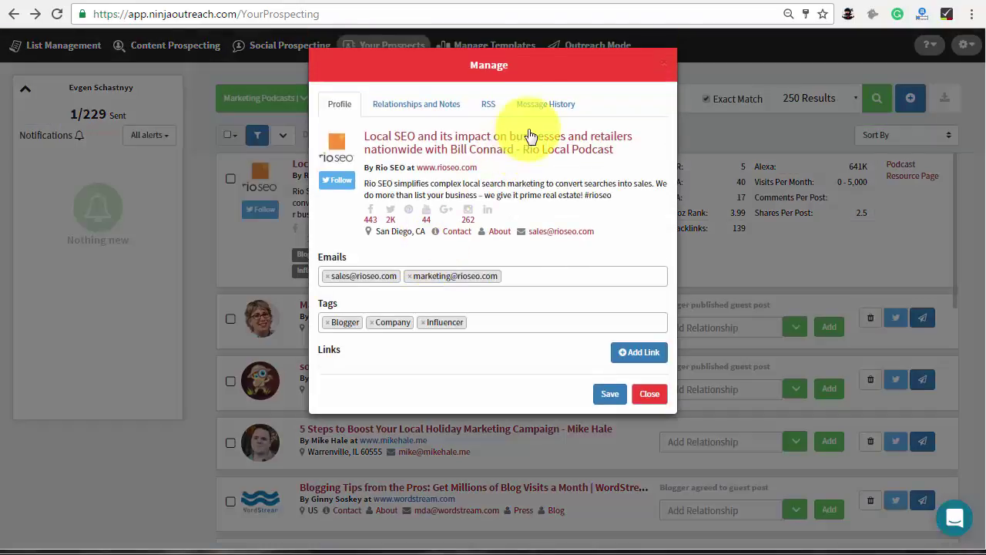
{"action": "left_click", "coordinate": [555, 111]}
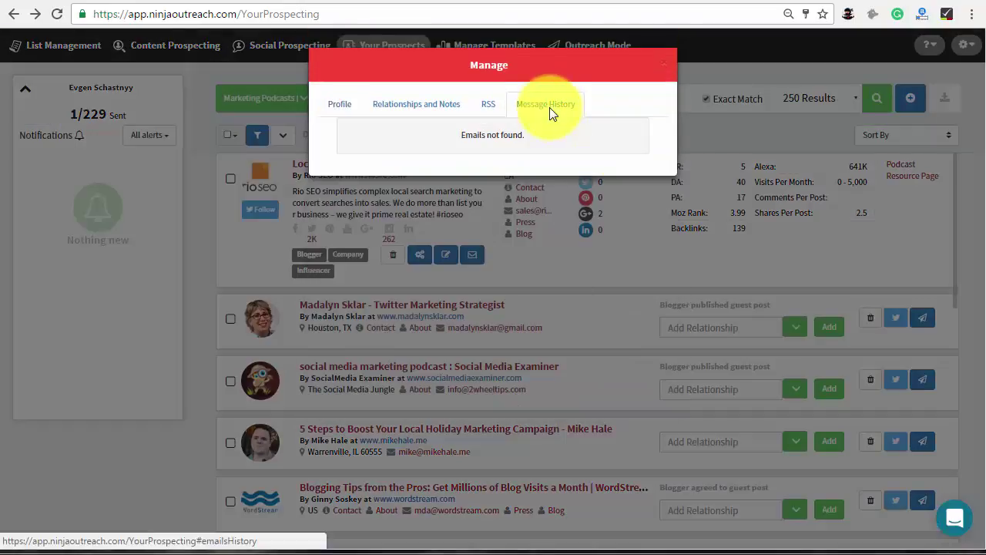
{"action": "left_click", "coordinate": [343, 108]}
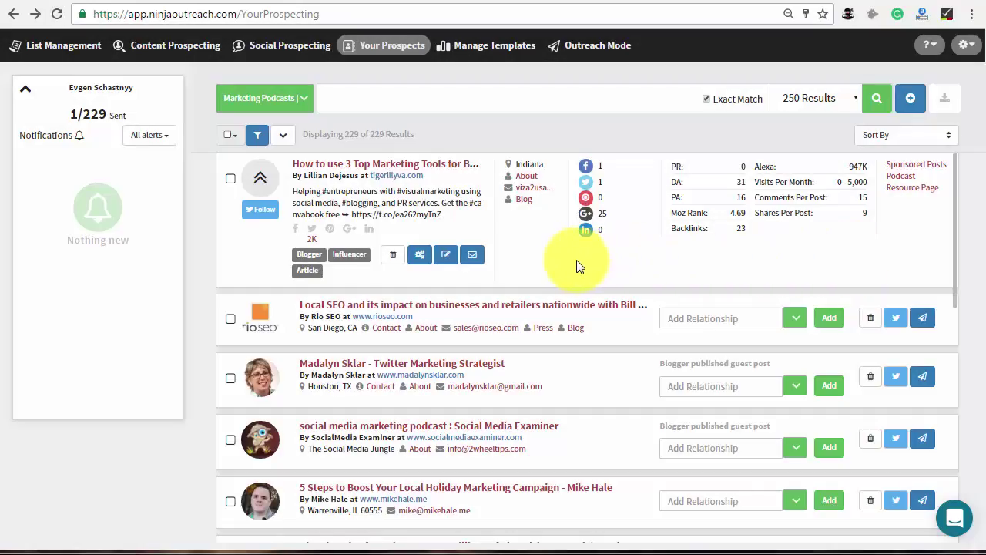
- Add the note "new note" to the tigerlilyva.com prospect's relationships and notes
{"action": "left_click", "coordinate": [412, 261]}
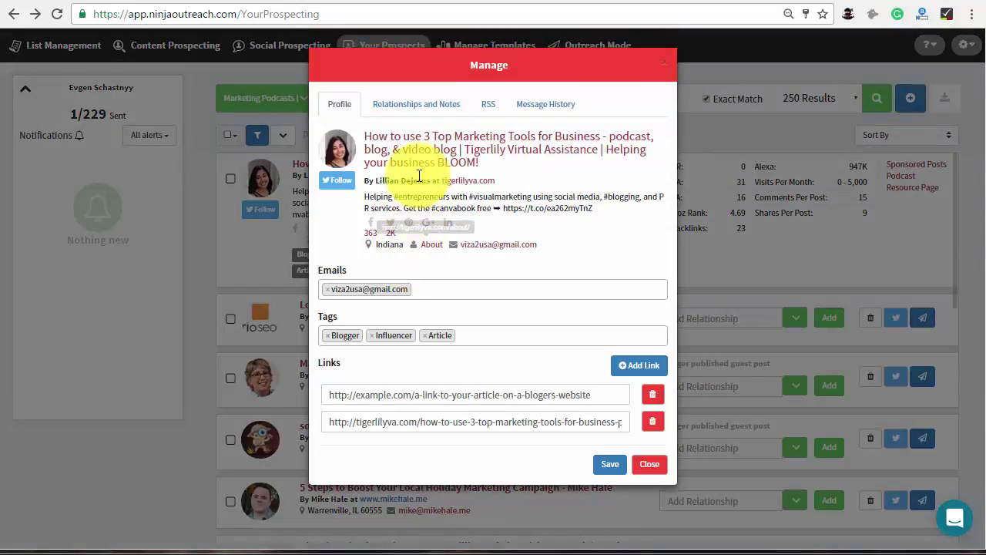
{"action": "left_click", "coordinate": [414, 116]}
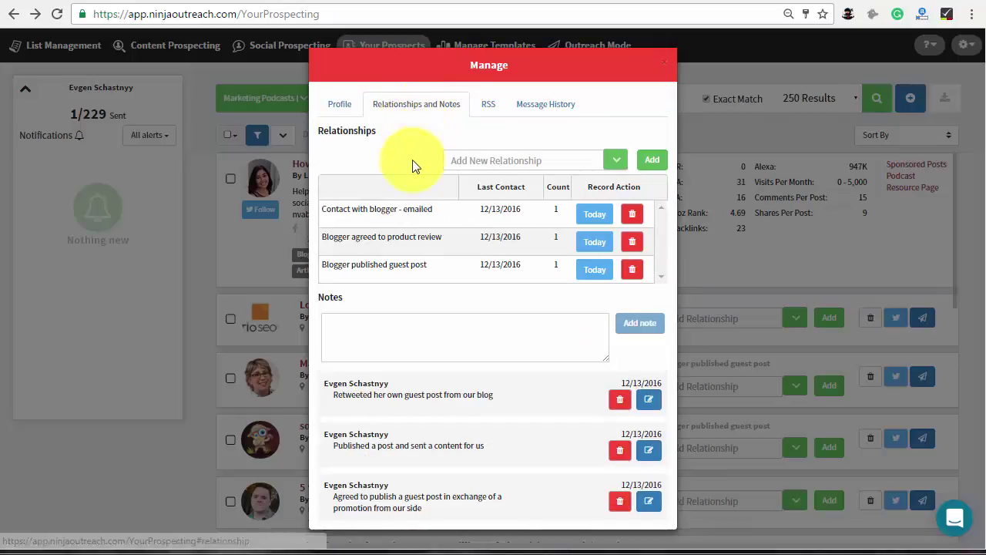
{"action": "left_click", "coordinate": [392, 332]}
{"action": "type", "text": "new note"}
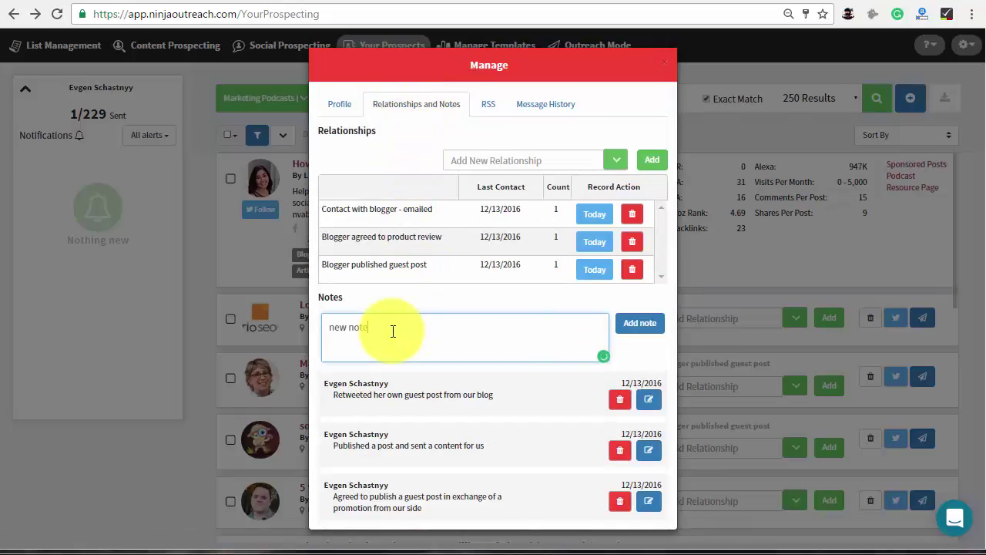
{"action": "left_click", "coordinate": [633, 331]}
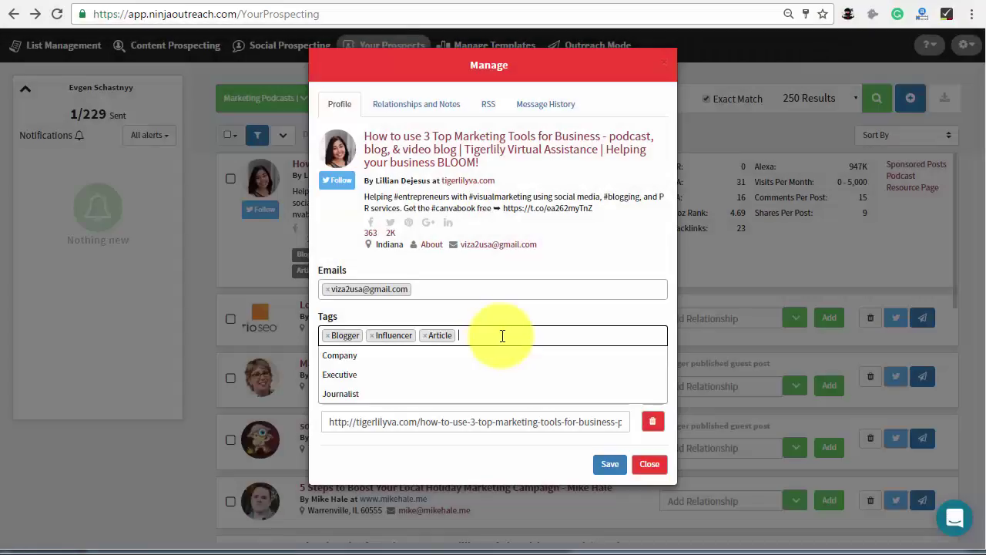
- Tag the tigerlilyva.com prospect as "no responce" in its profile and save the contact
{"action": "type", "text": "no responc"}
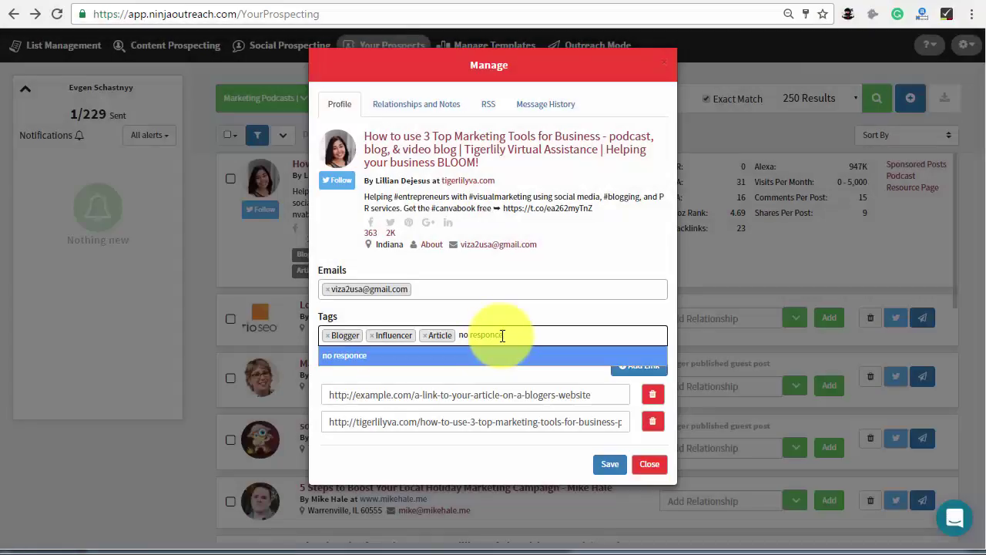
{"action": "type", "text": "e"}
{"action": "left_click", "coordinate": [466, 354]}
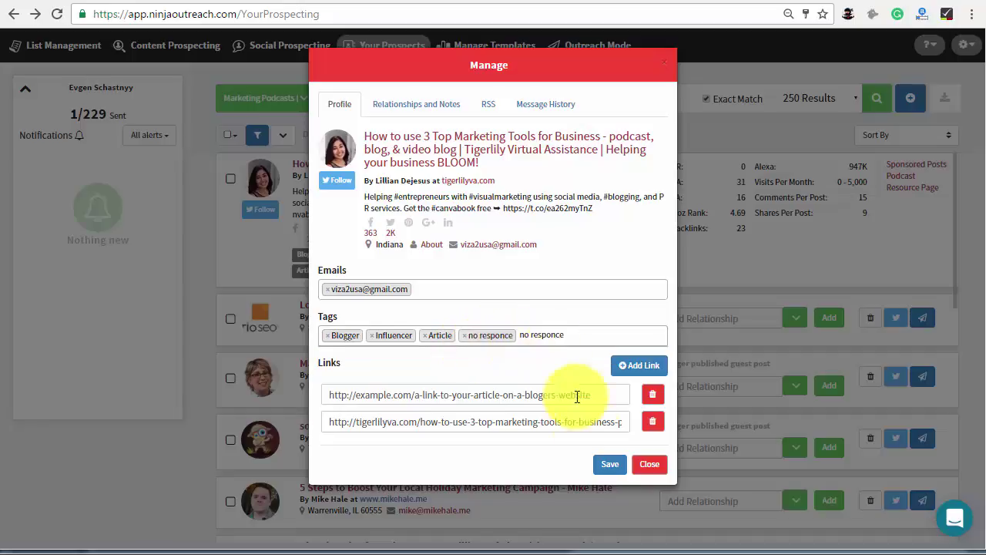
{"action": "left_click", "coordinate": [608, 464]}
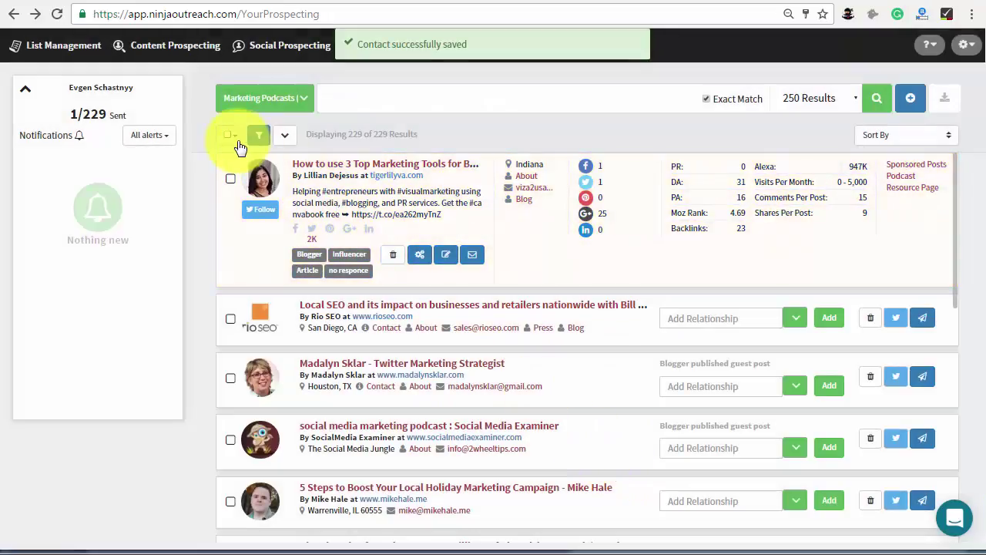
- Select all prospects in the Marketing Podcasts list and bulk edit them with the tag "no responce"
{"action": "left_click", "coordinate": [229, 136]}
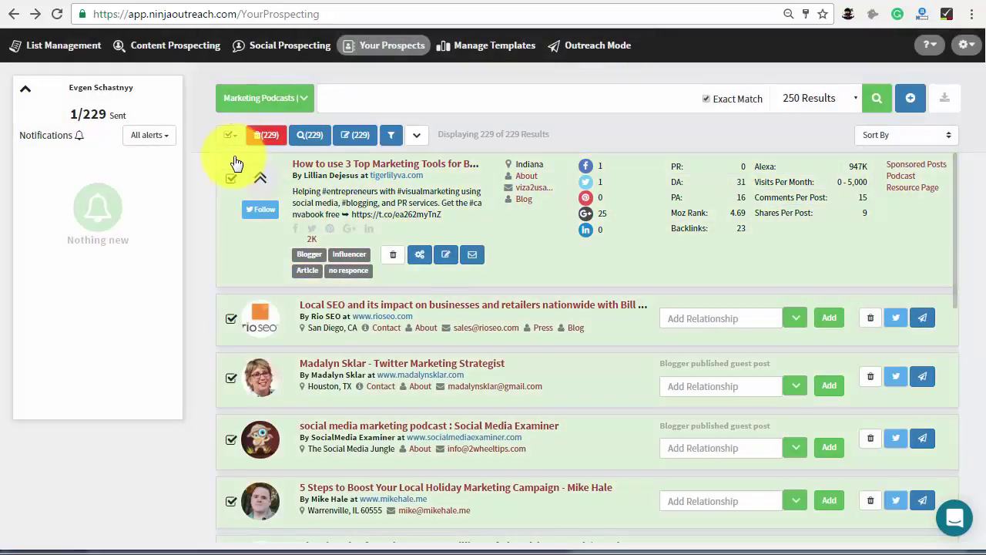
{"action": "left_click", "coordinate": [354, 135]}
{"action": "left_click", "coordinate": [373, 116]}
{"action": "type", "text": "no responce"}
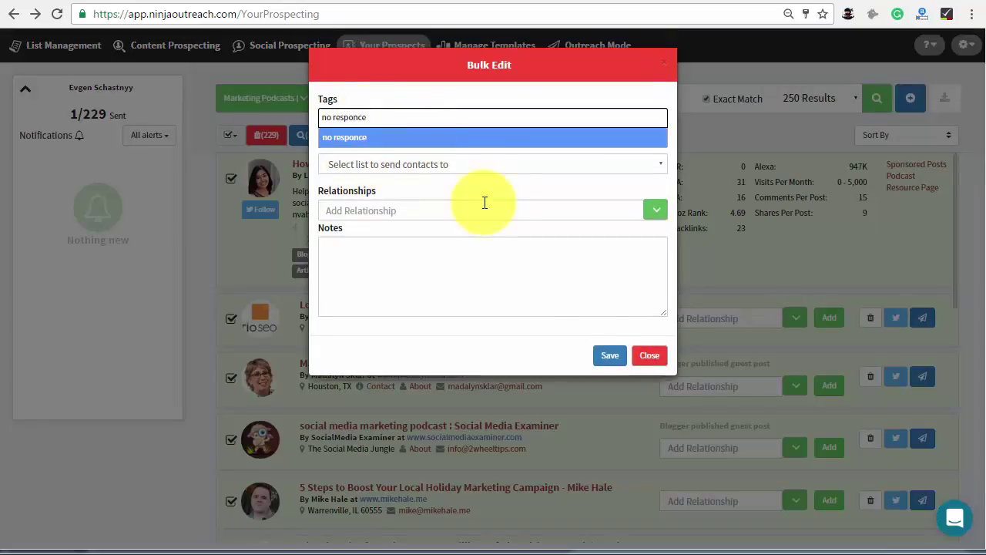
{"action": "left_click", "coordinate": [610, 355]}
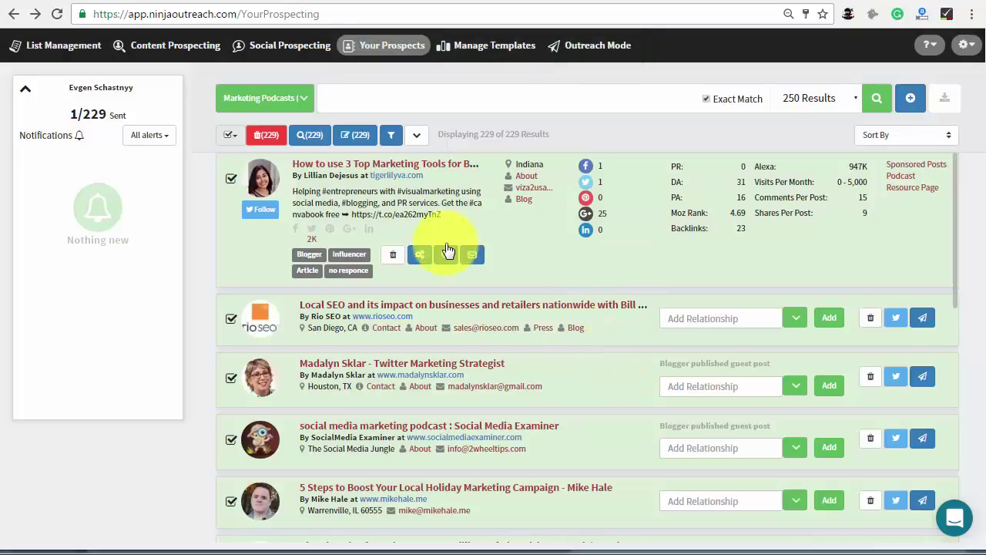
- Filter the Marketing Podcasts prospects by the tag "no responce"
{"action": "left_click", "coordinate": [390, 136]}
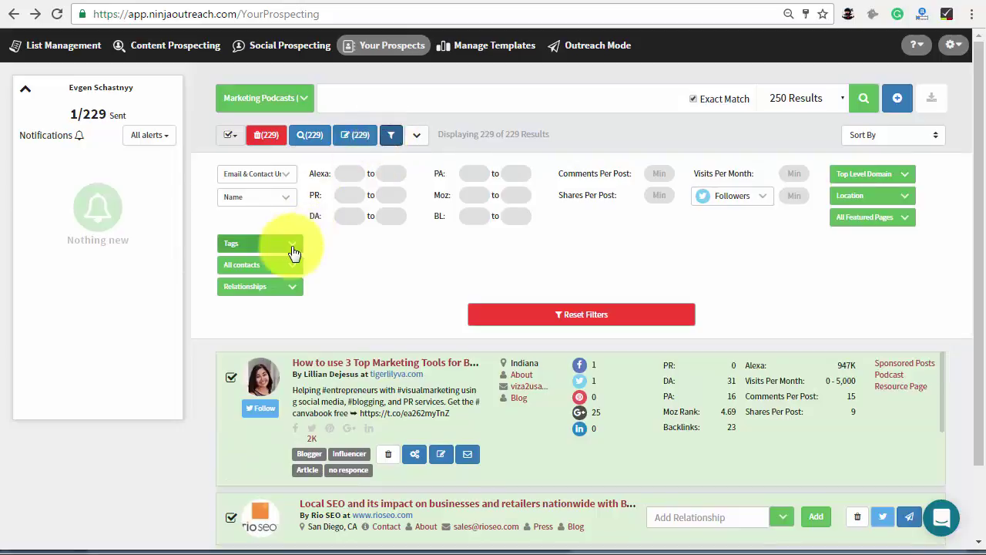
{"action": "left_click", "coordinate": [289, 242]}
{"action": "left_click", "coordinate": [257, 392]}
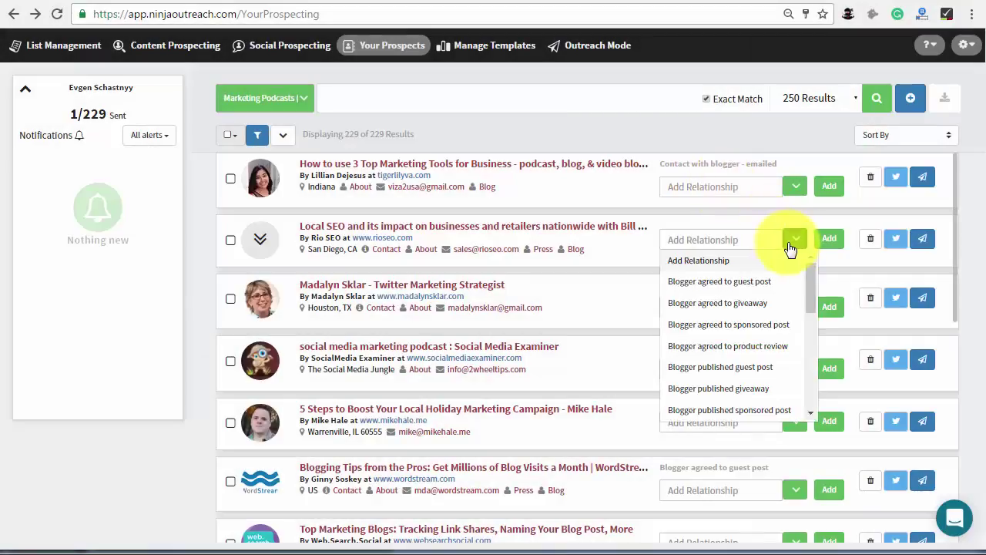
- Add the relationship "Blogger published guest post" to the Rio SEO prospect and filter the list by that relationship
{"action": "left_click", "coordinate": [735, 367]}
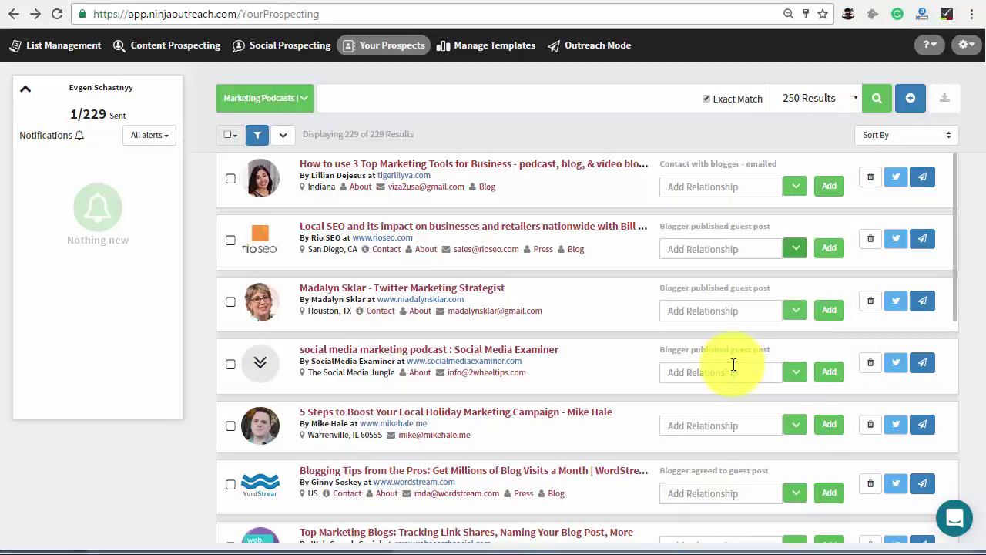
{"action": "left_click", "coordinate": [255, 136]}
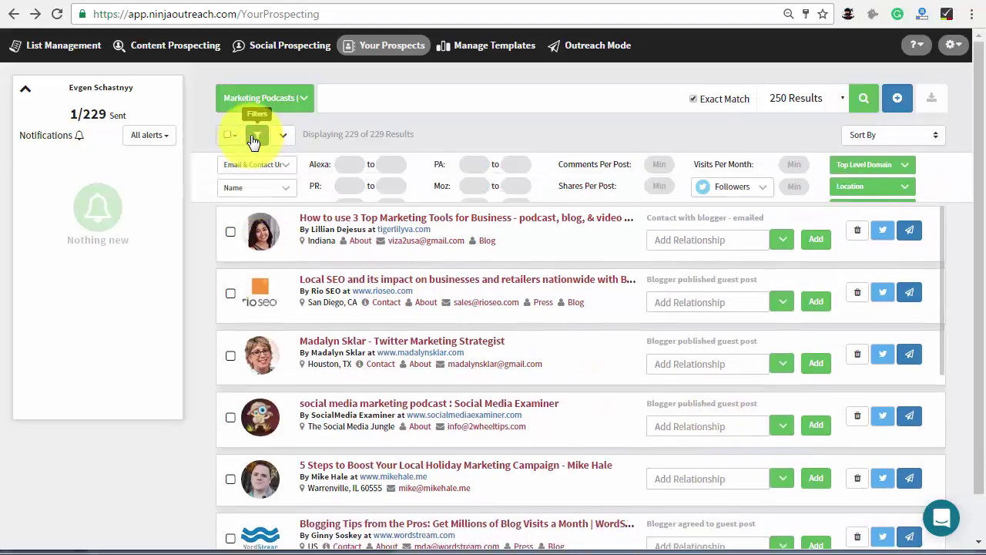
{"action": "left_click", "coordinate": [263, 288]}
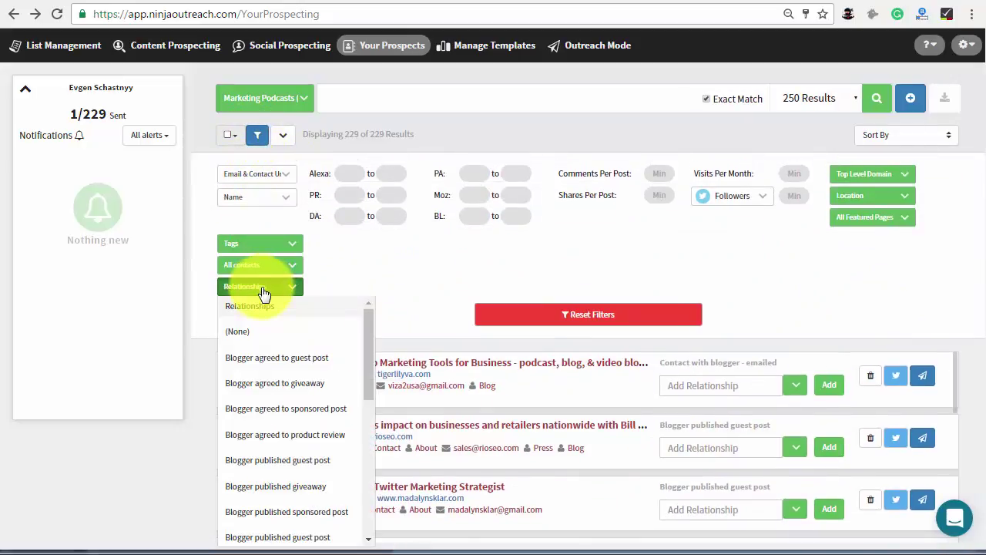
{"action": "left_click", "coordinate": [279, 460]}
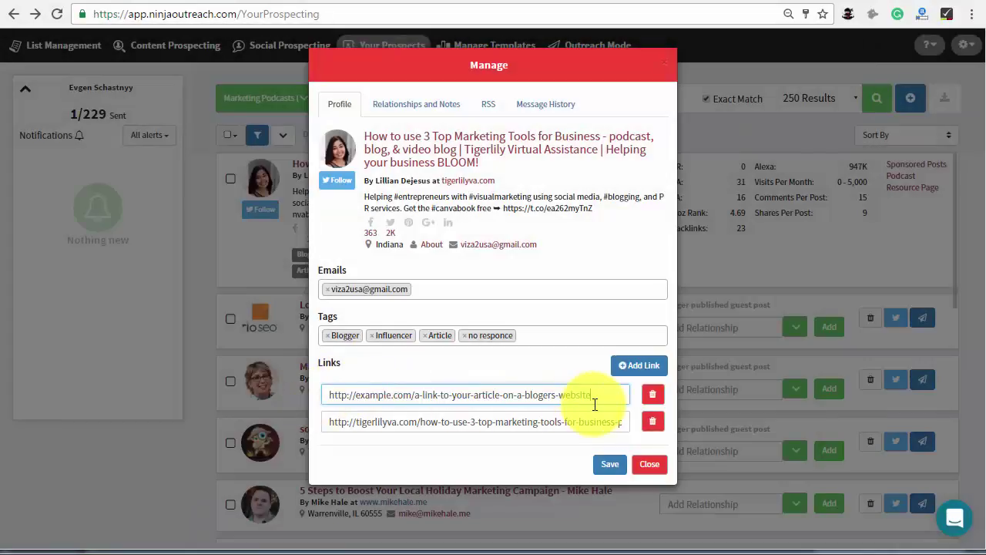
- Add the tag "posted an article" to the tigerlilyva.com prospect's profile and save the contact
{"action": "left_click", "coordinate": [495, 334]}
{"action": "type", "text": "posted an article"}
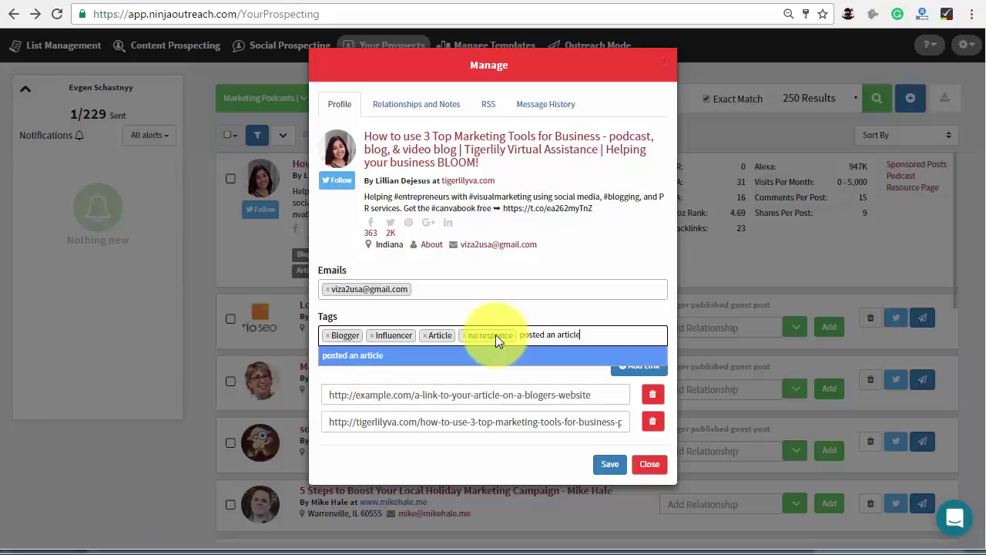
{"action": "left_click", "coordinate": [609, 462]}
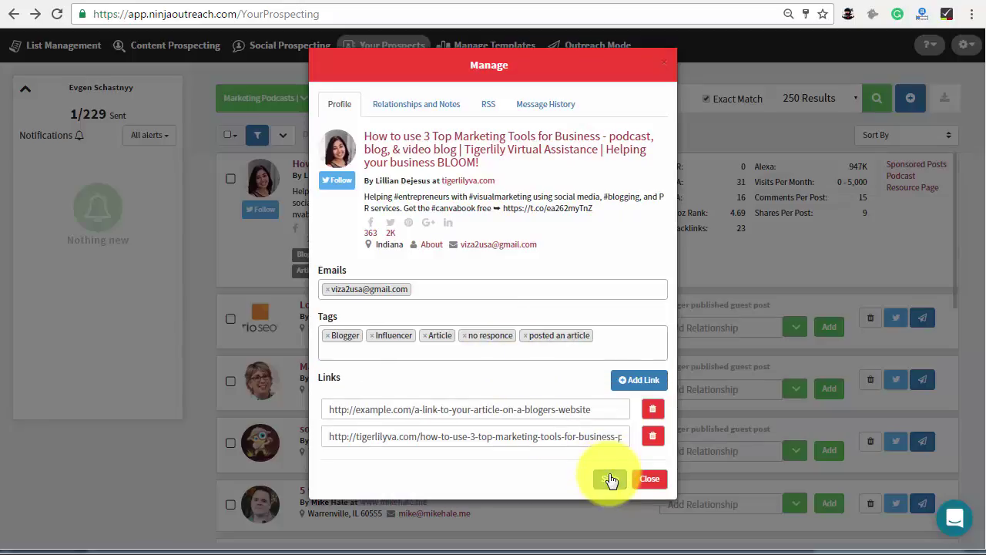
{"action": "left_click", "coordinate": [610, 479]}
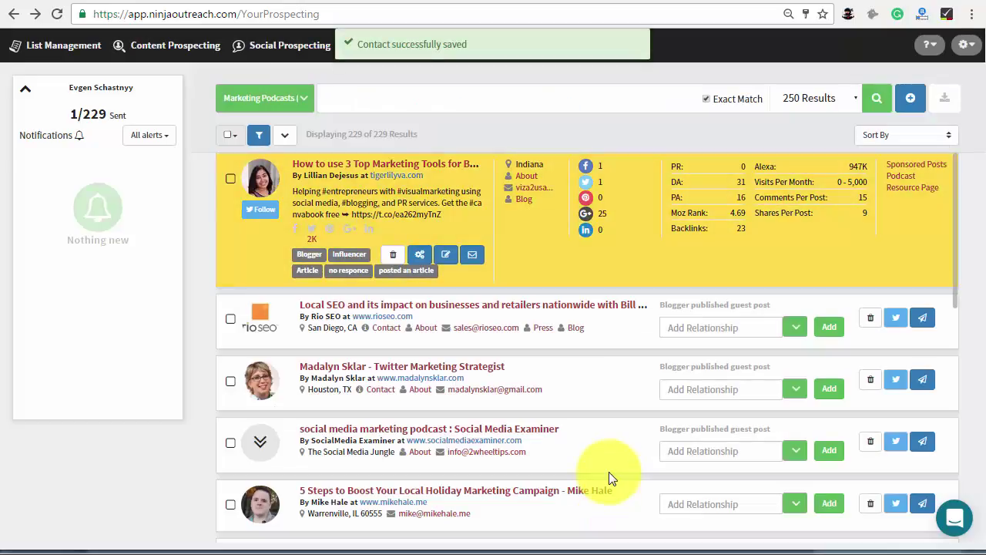
- Filter the prospects by the tag "posted an article", and sort the full prospect list by Modified Date
{"action": "left_click", "coordinate": [257, 137]}
{"action": "left_click", "coordinate": [279, 248]}
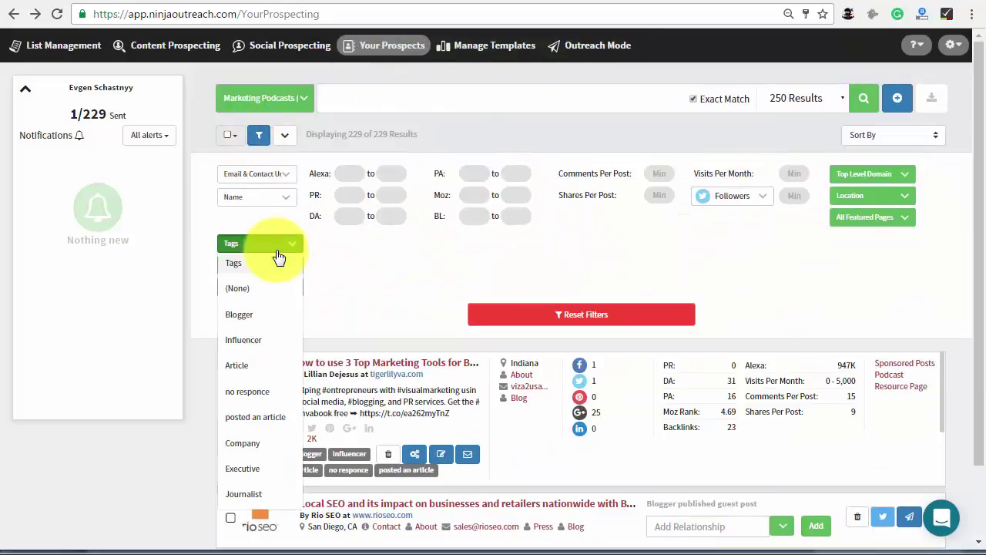
{"action": "left_click", "coordinate": [277, 416]}
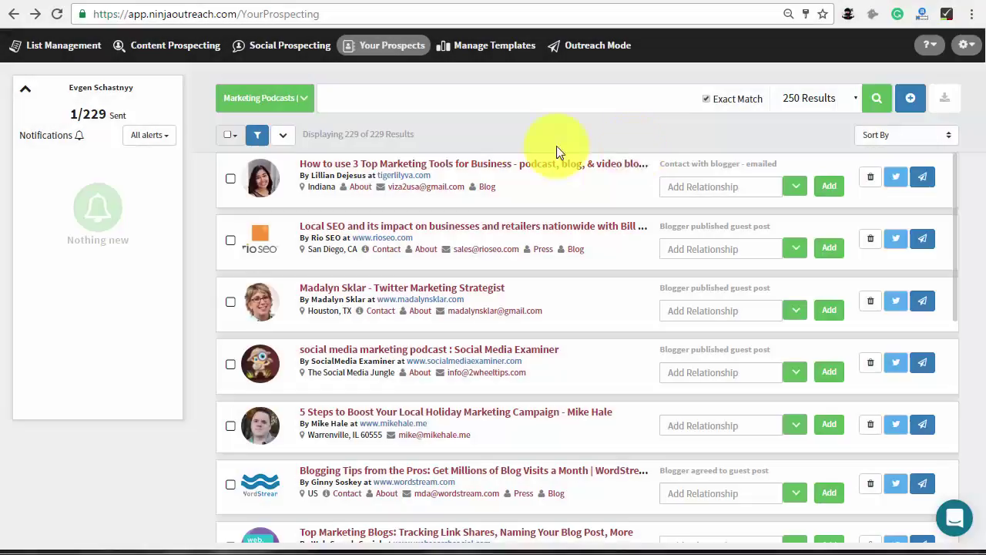
{"action": "left_click", "coordinate": [909, 139]}
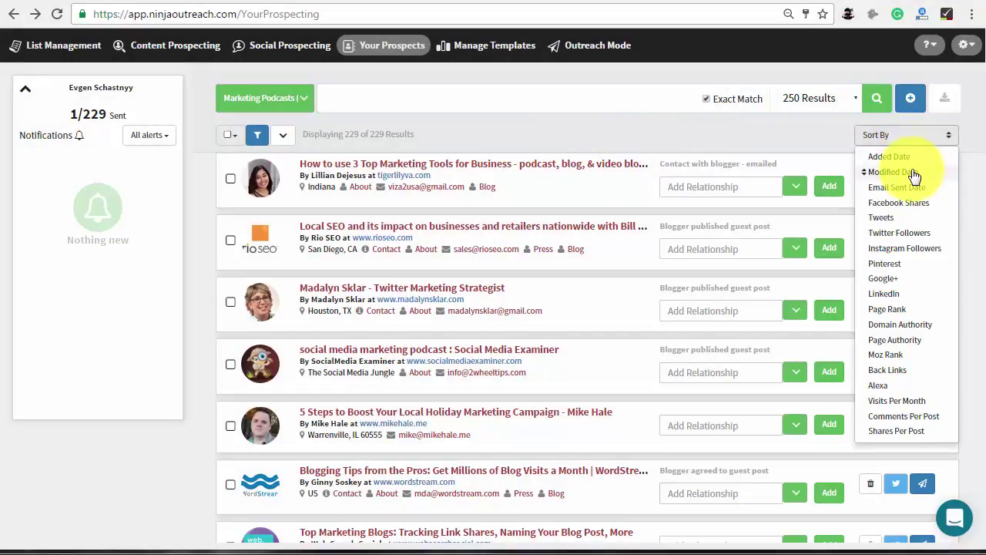
{"action": "left_click", "coordinate": [894, 172]}
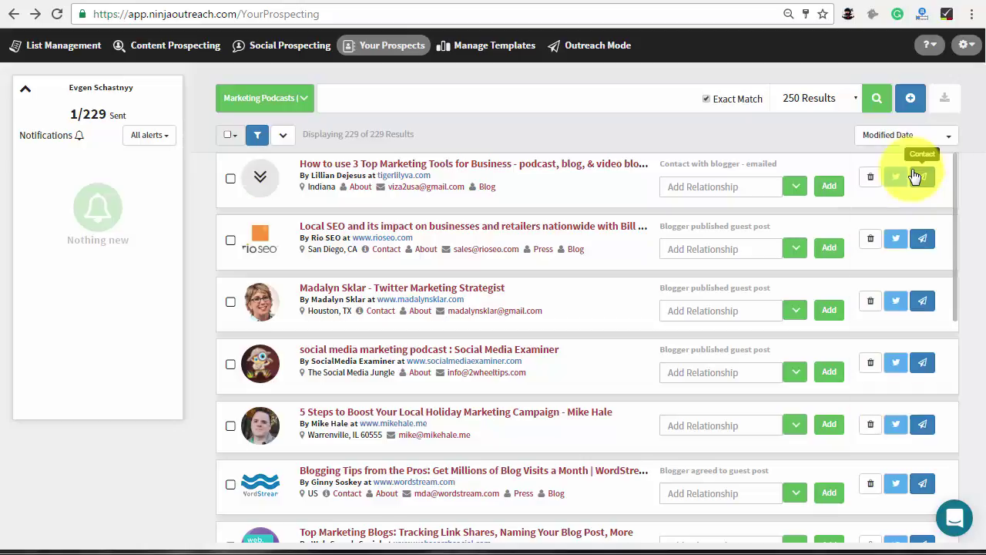